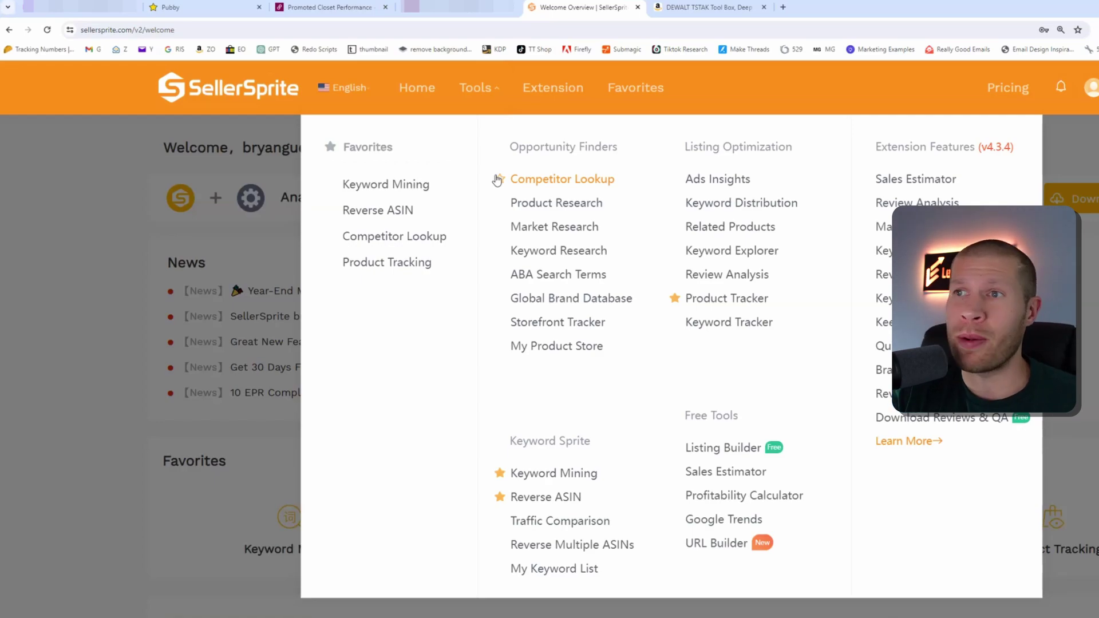
# Bring up SellerSprite's full tool list and point to Competitor Lookup among the opportunity finders.
pyautogui.click(505, 179)
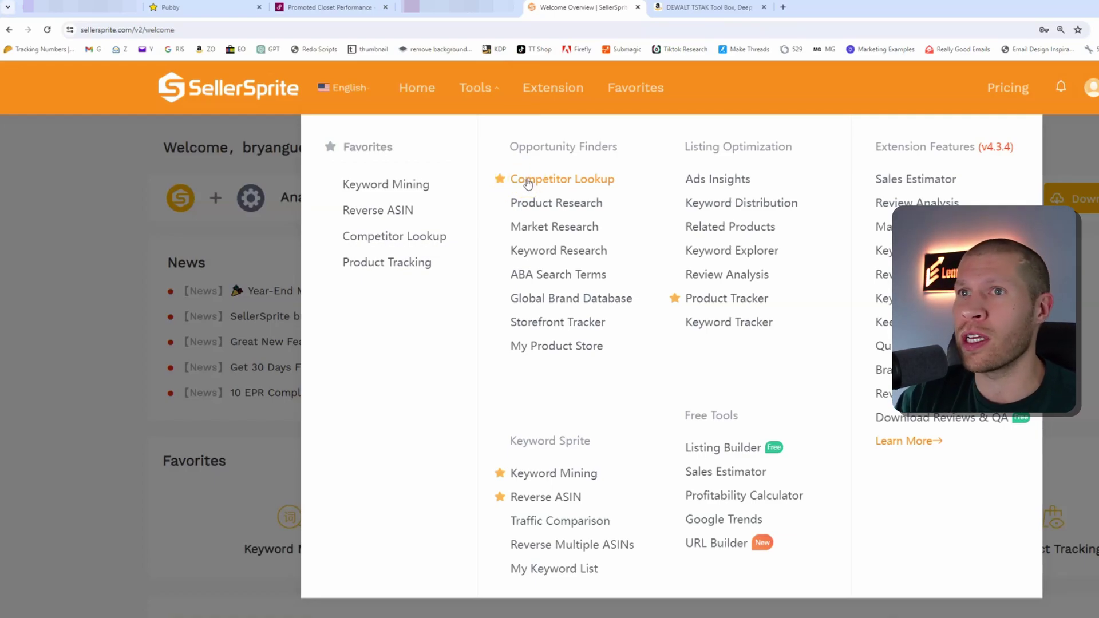
pyautogui.click(526, 166)
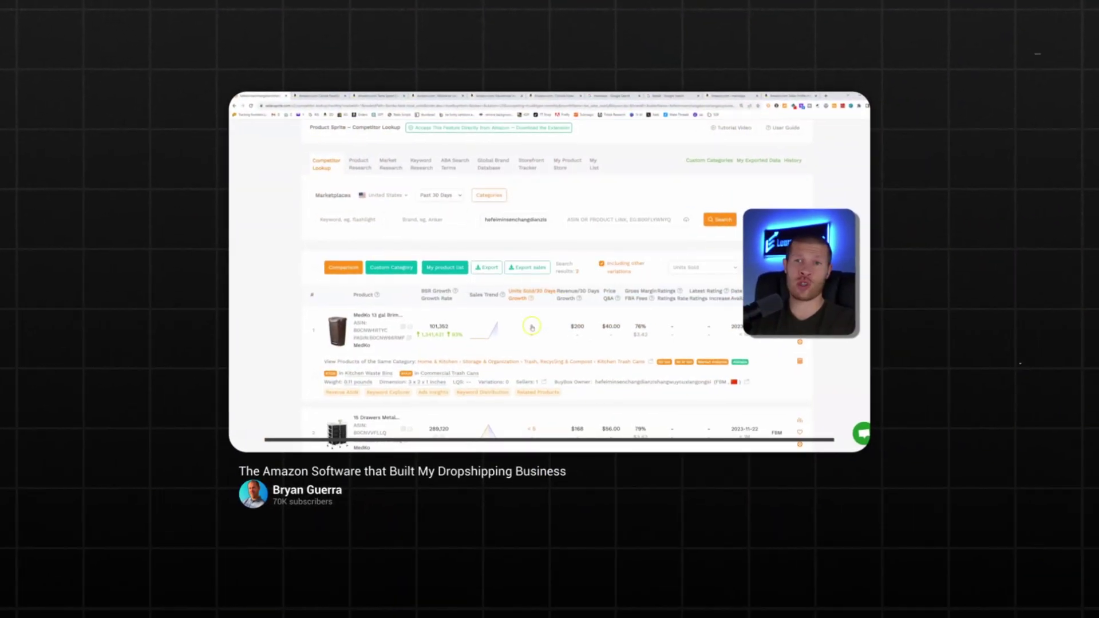
# Scroll the welcome page's tool list to show Product Research and Market Research.
pyautogui.scroll(-3, 581, 312)
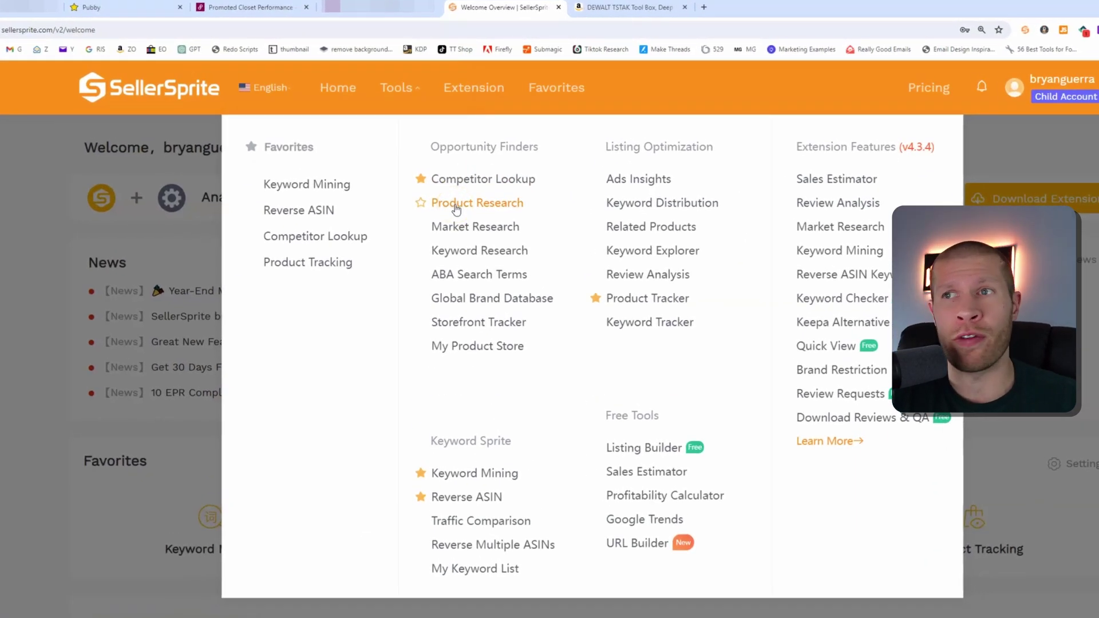
pyautogui.click(461, 231)
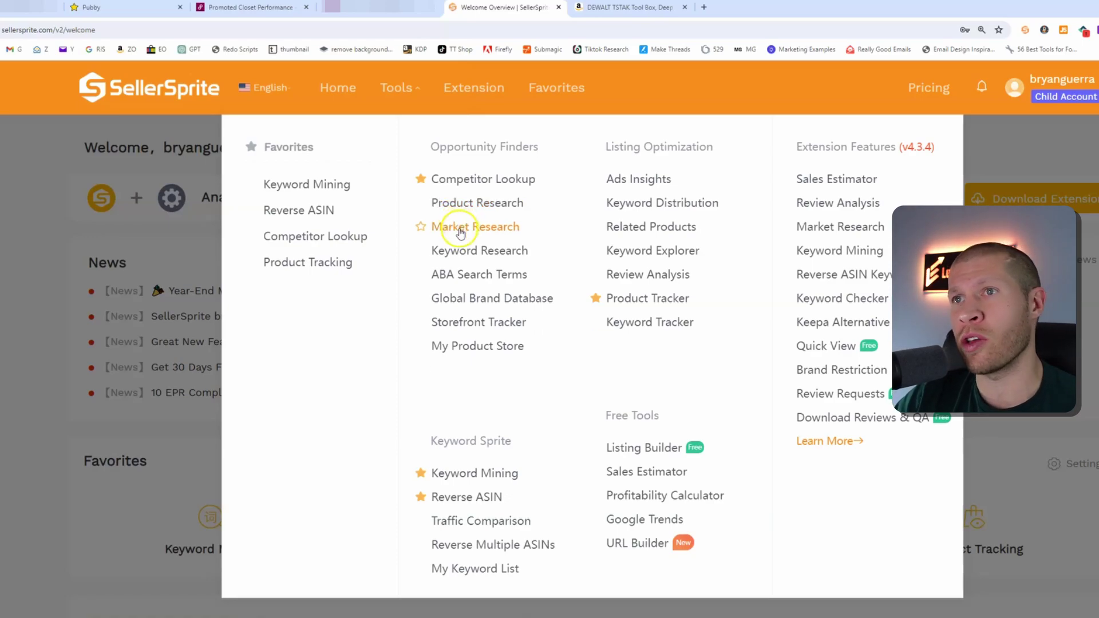
pyautogui.click(468, 251)
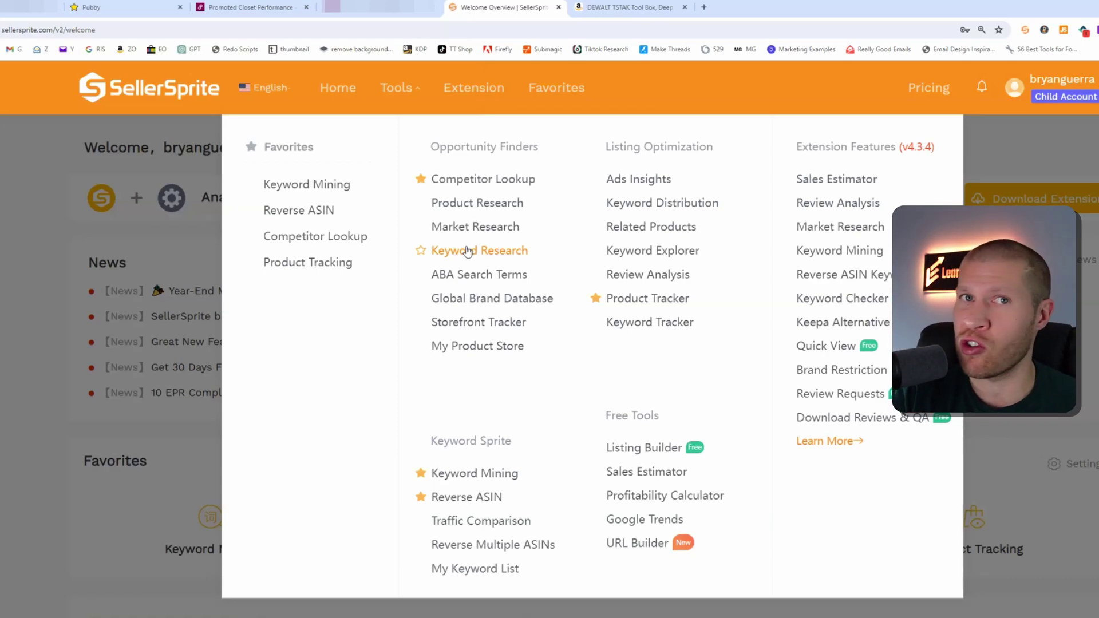
pyautogui.click(480, 320)
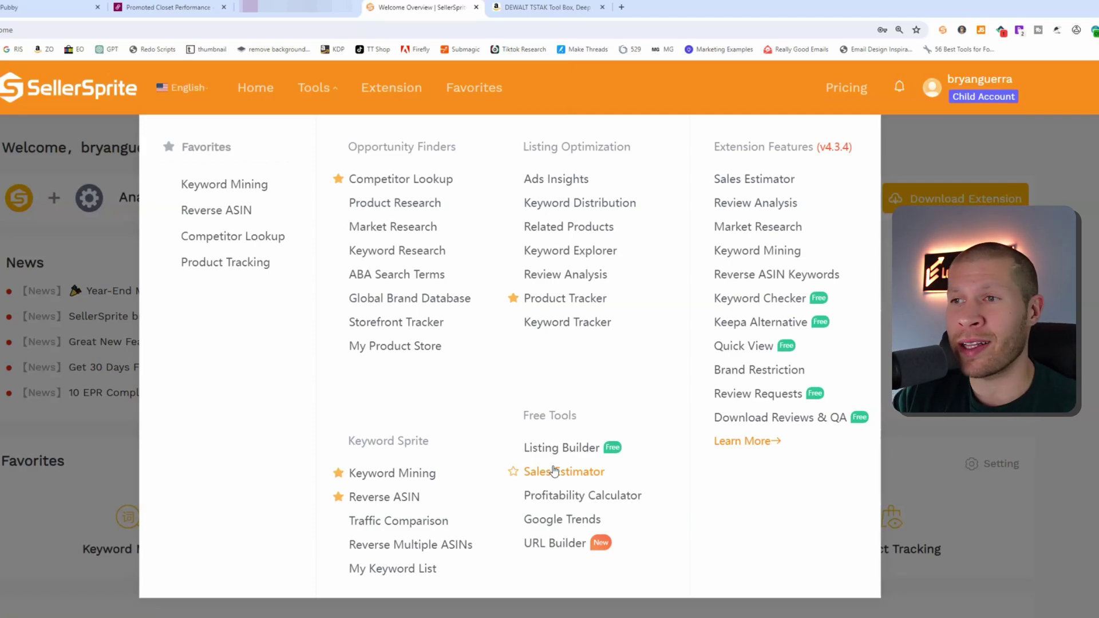
pyautogui.click(566, 520)
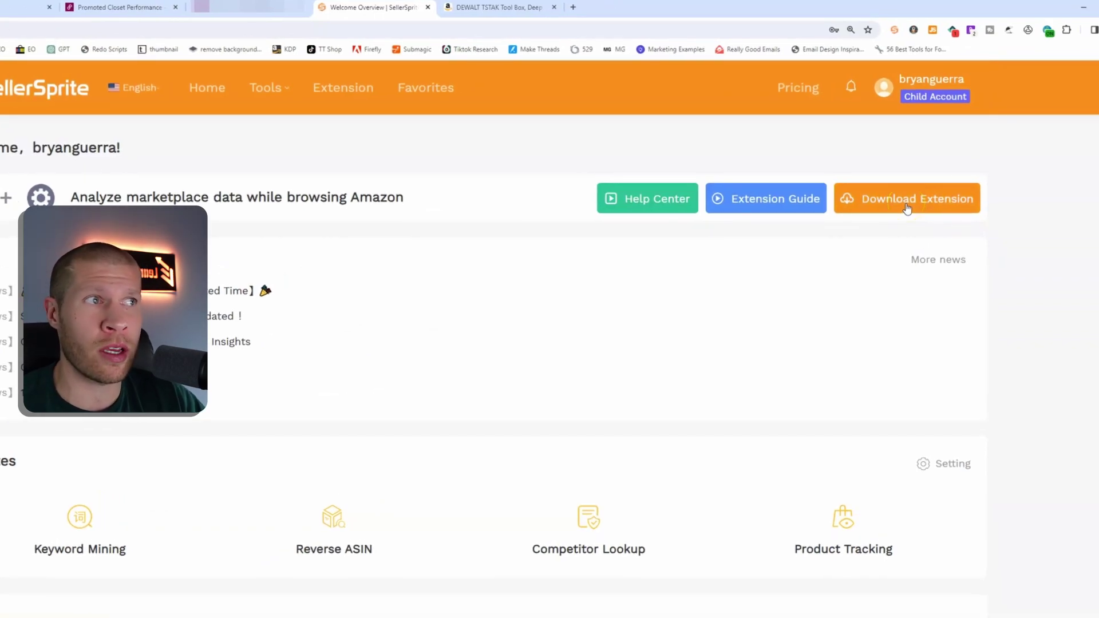
# Switch to the Amazon DEWALT TSTAK tool box listing with SellerSprite's 6,087 monthly sales data.
pyautogui.click(498, 7)
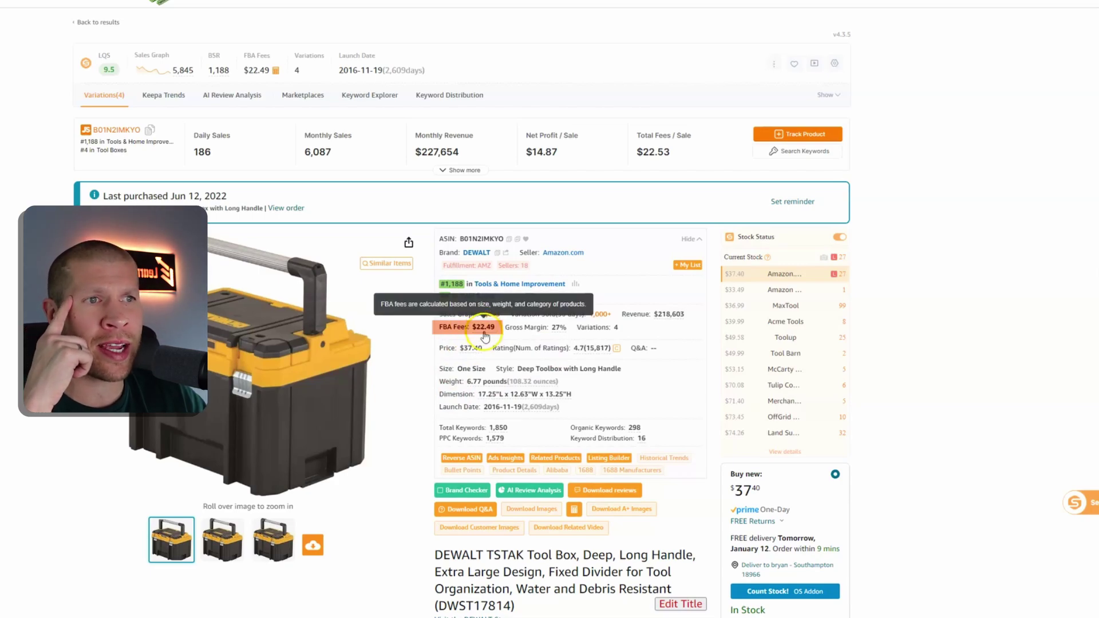
pyautogui.click(490, 330)
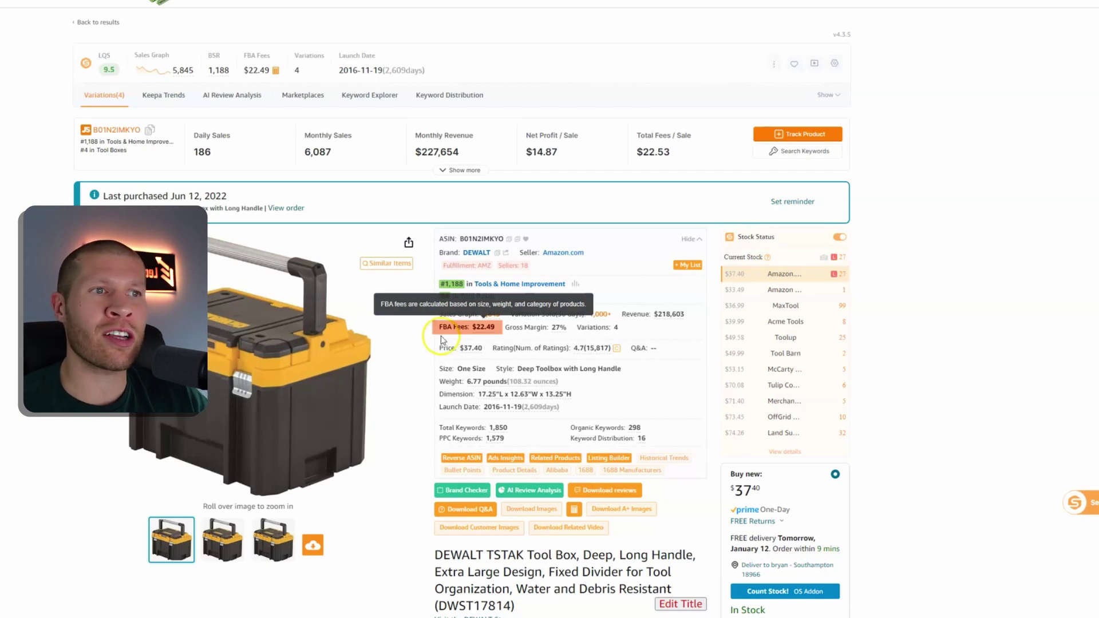
pyautogui.click(915, 160)
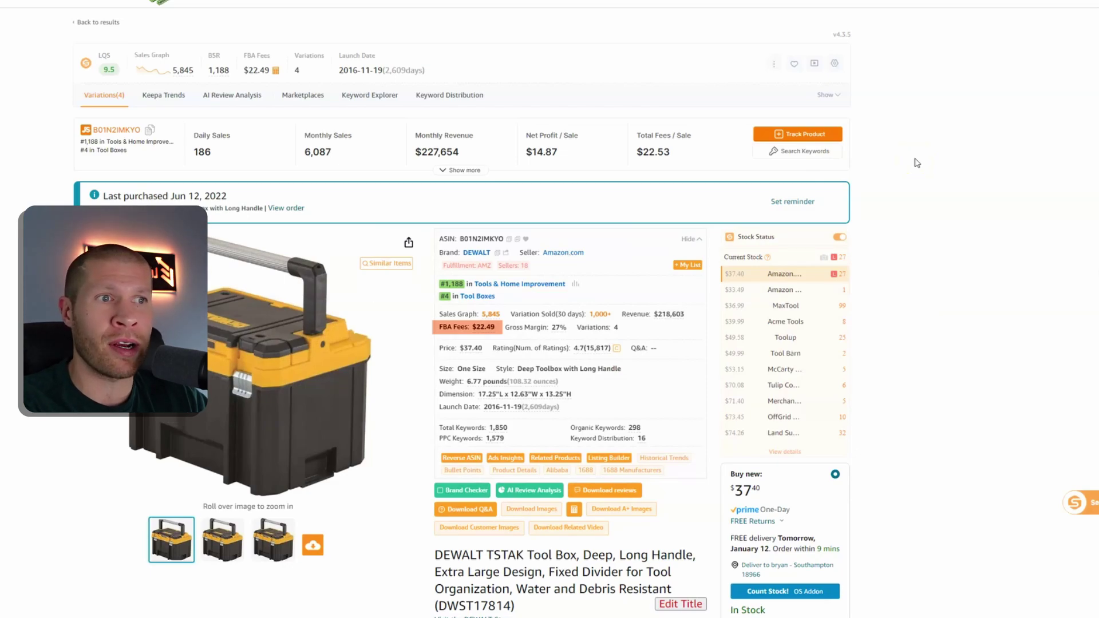
pyautogui.click(469, 374)
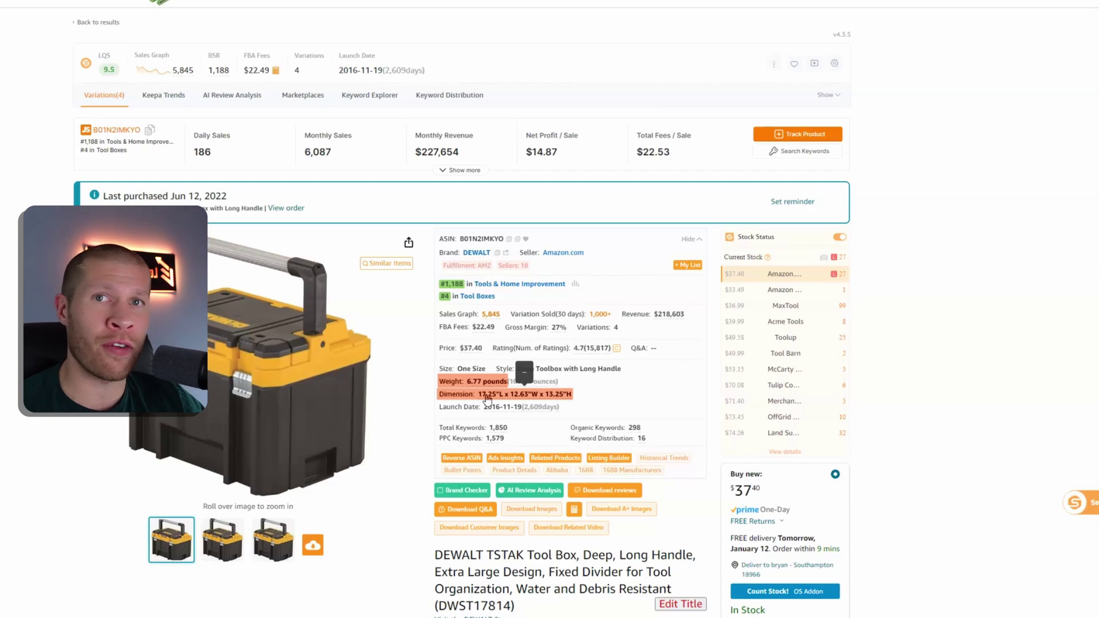
pyautogui.click(937, 347)
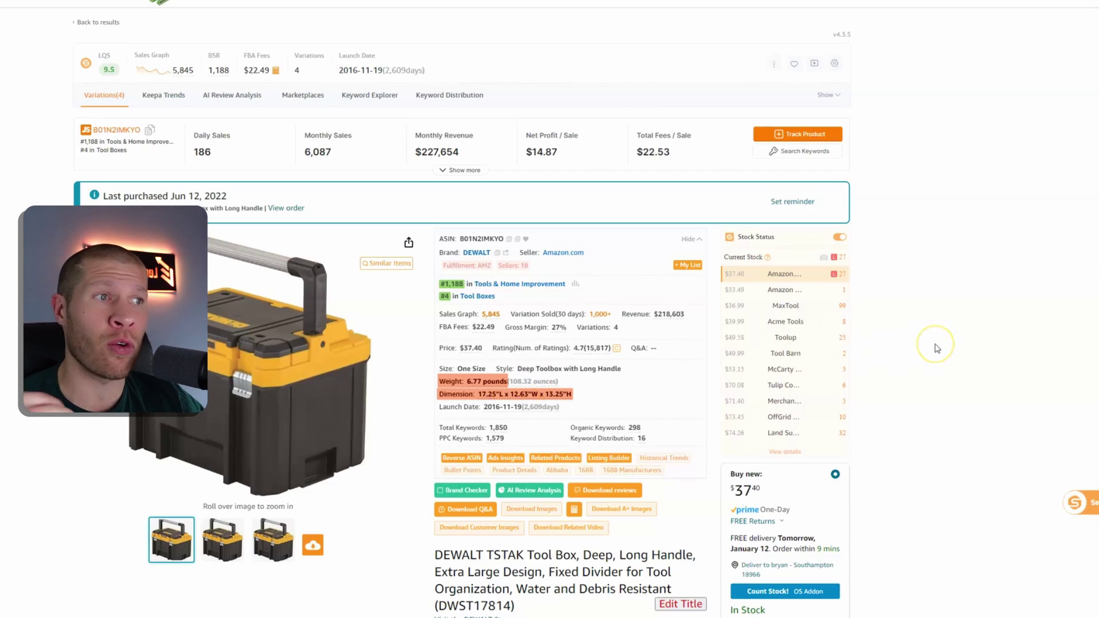
pyautogui.click(937, 348)
pyautogui.scroll(-1, 937, 349)
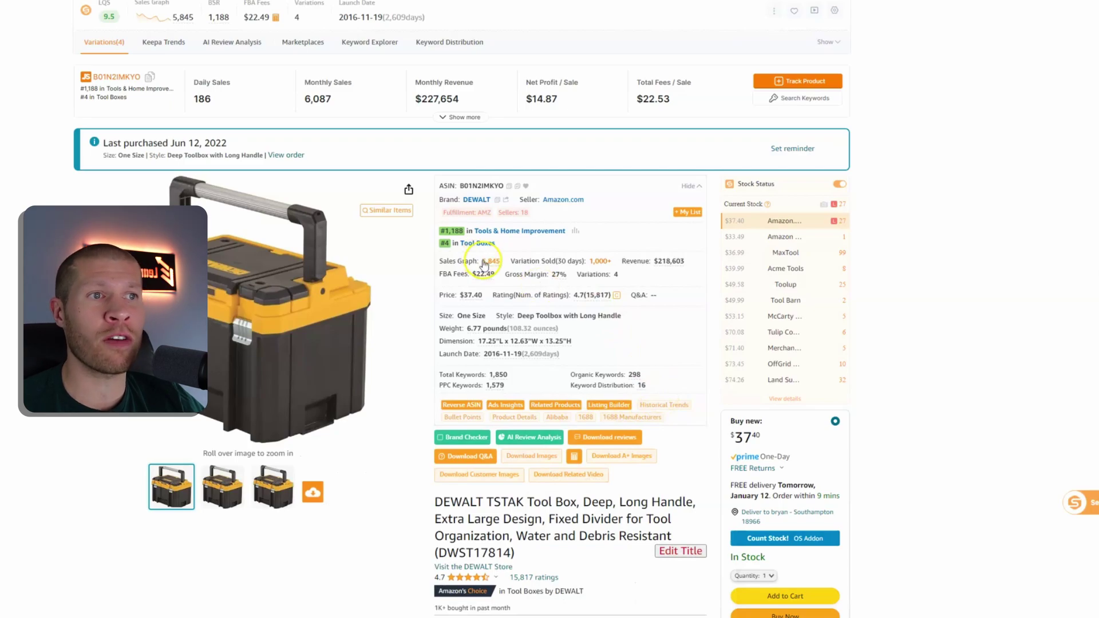
# Show the DEWALT toolbox's Daily Units Sold chart with BSR from the Sales Graph value.
pyautogui.click(484, 262)
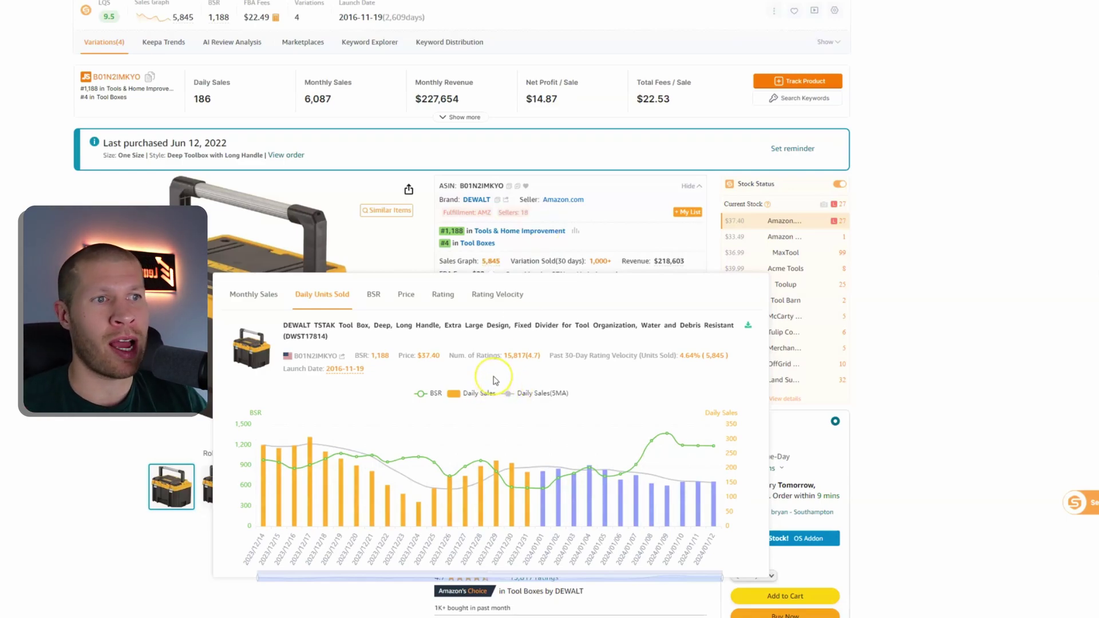
# Switch the toolbox's sales chart to its price history view.
pyautogui.click(412, 296)
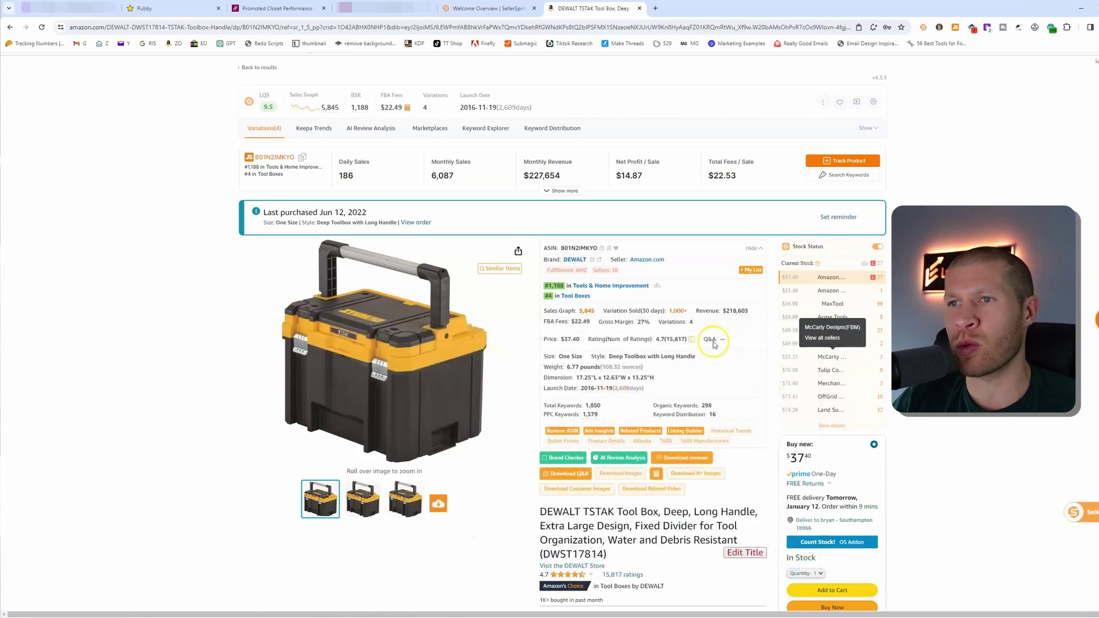
# Calculate FBA profit with 0 consumer shipping fee and $10 purchasing cost, giving -$0.70 net.
pyautogui.scroll(-1, 595, 277)
pyautogui.click(656, 430)
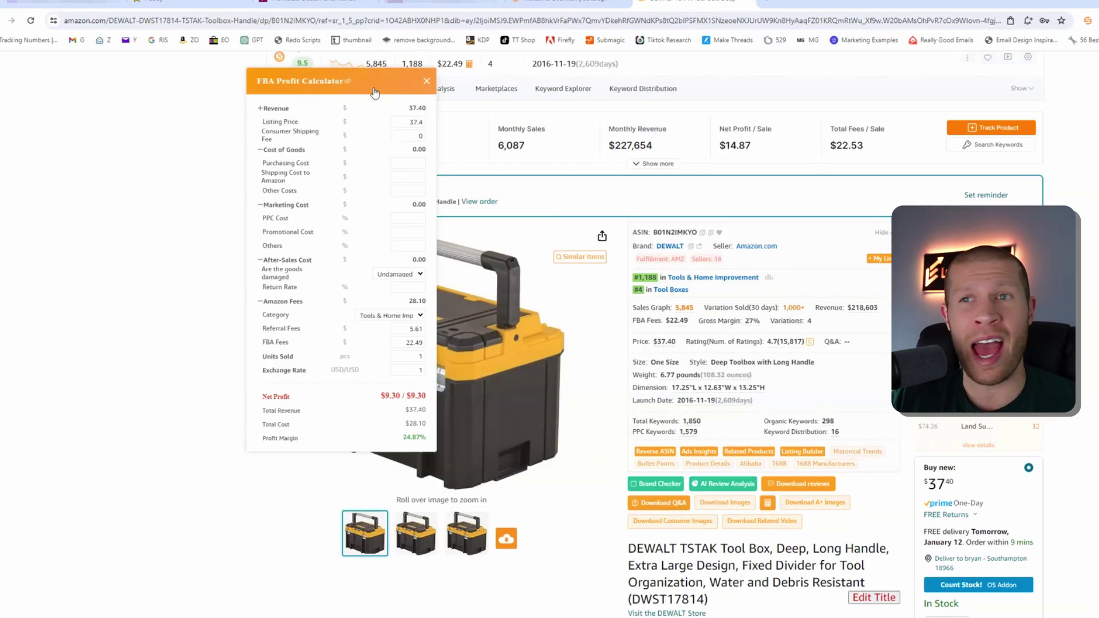
pyautogui.click(409, 123)
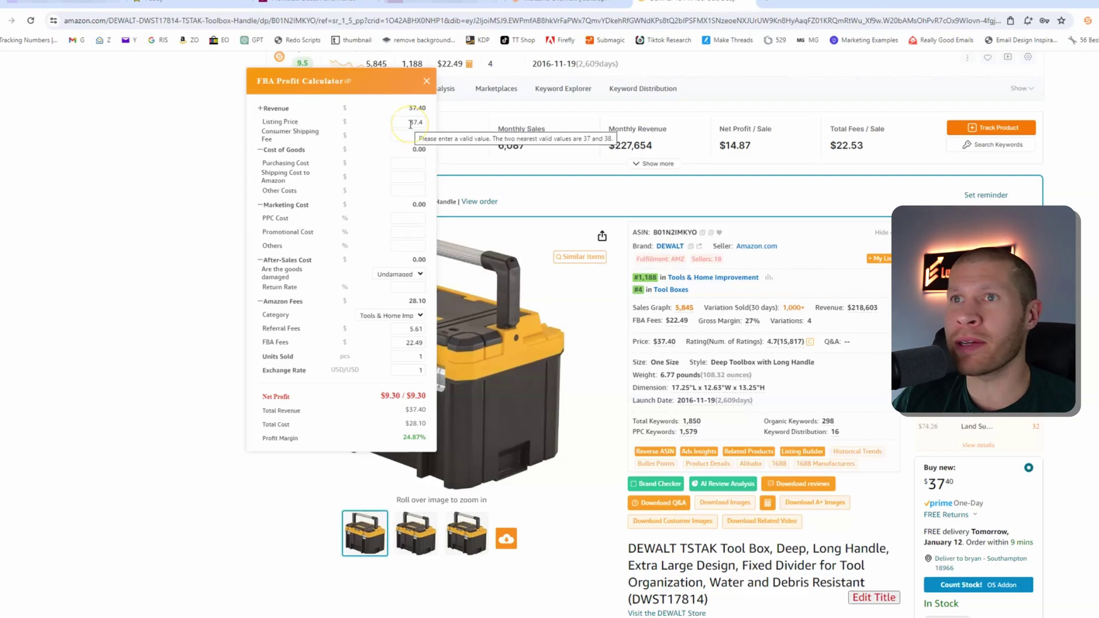
pyautogui.click(408, 137)
pyautogui.write('0')
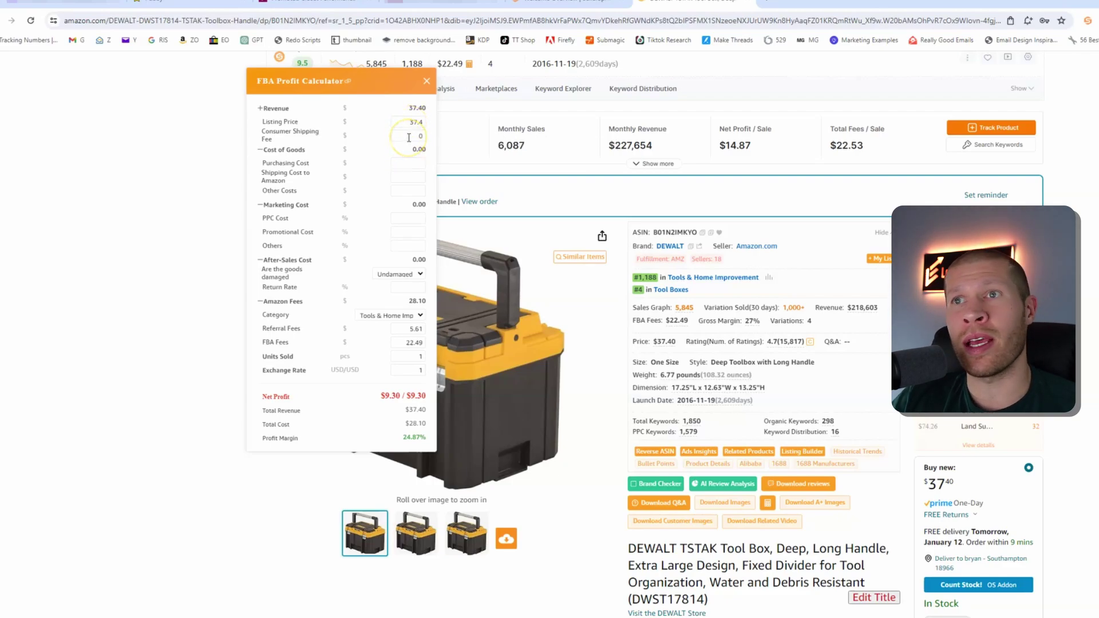
pyautogui.click(410, 135)
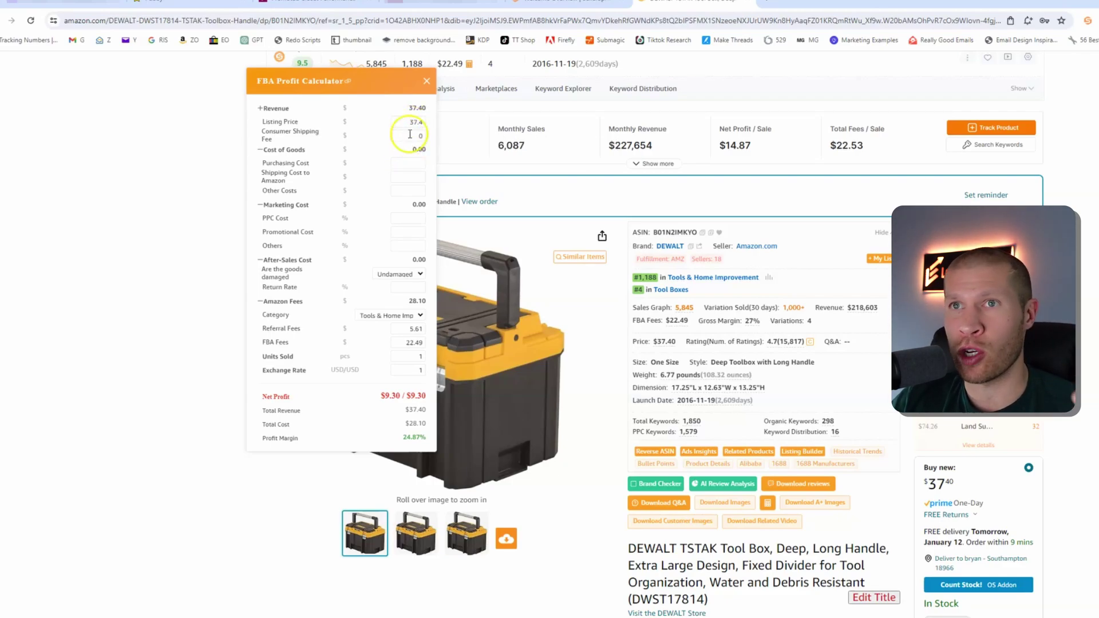
pyautogui.click(408, 162)
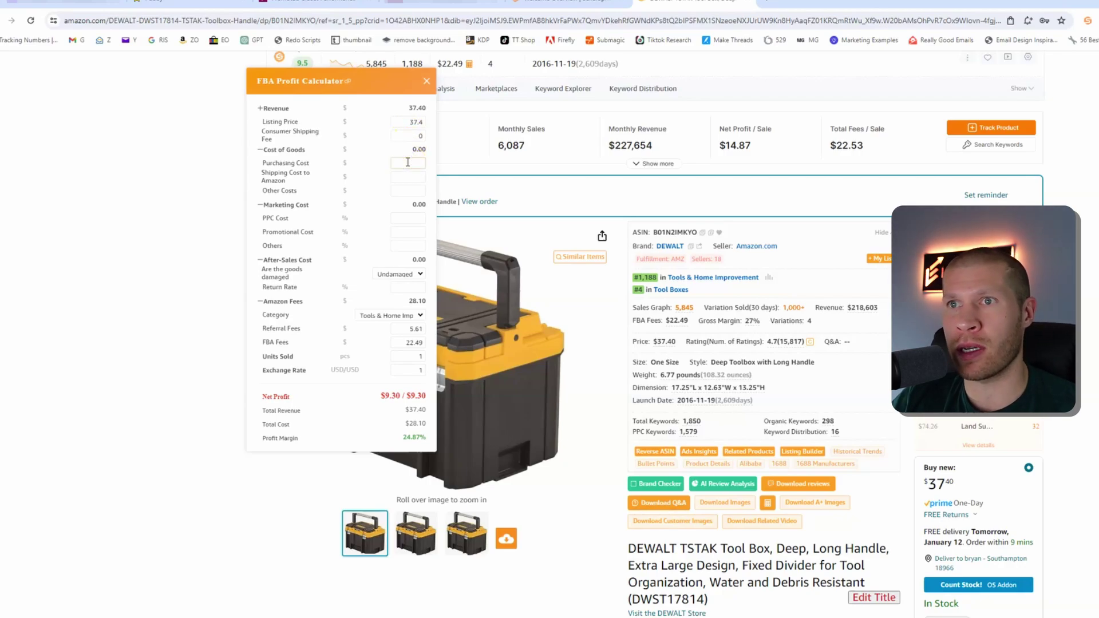
pyautogui.moveTo(406, 160)
pyautogui.mouseDown()
pyautogui.moveTo(401, 375)
pyautogui.moveTo(380, 380)
pyautogui.moveTo(390, 395)
pyautogui.mouseUp()
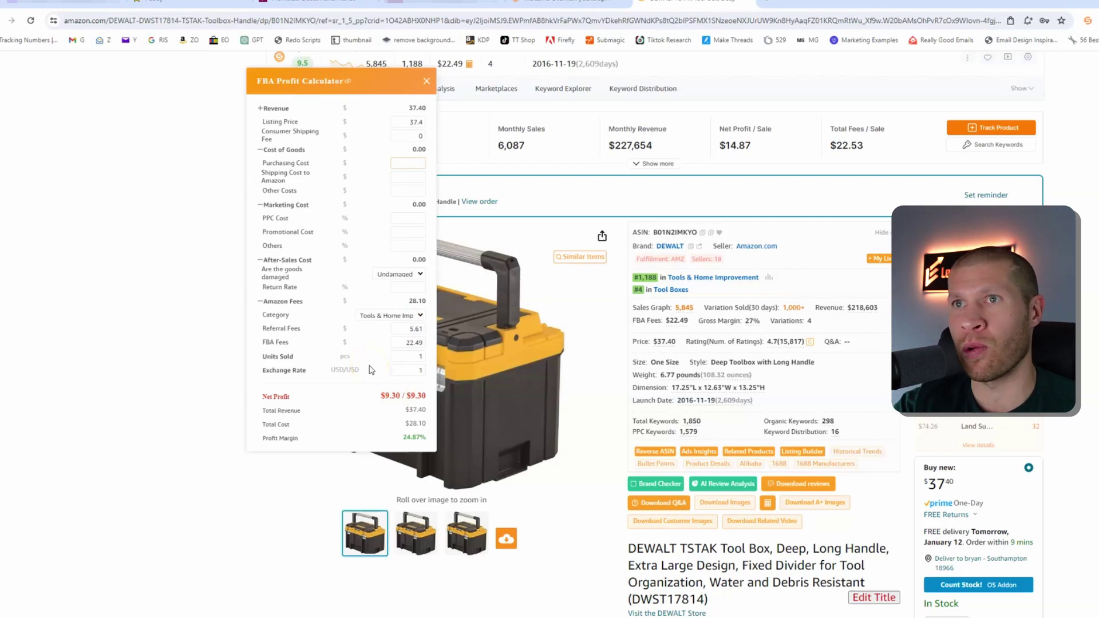
pyautogui.moveTo(371, 370)
pyautogui.mouseDown()
pyautogui.moveTo(409, 426)
pyautogui.moveTo(367, 395)
pyautogui.moveTo(296, 446)
pyautogui.mouseUp()
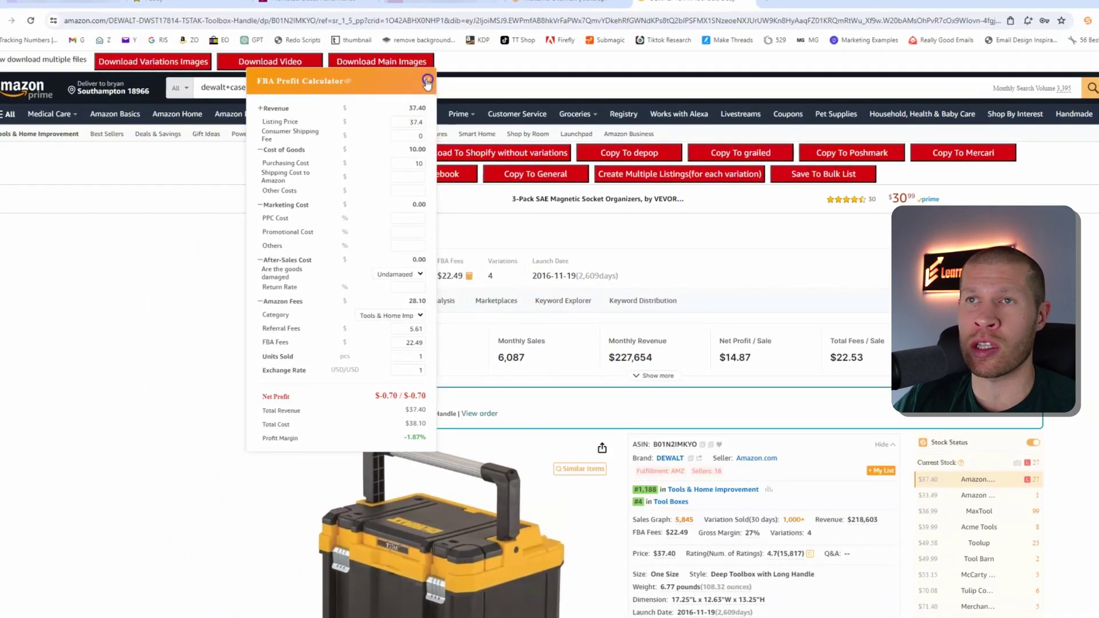
# Close the profit calculator and scroll through the DEWALT listing's SellerSprite sales data.
pyautogui.click(427, 82)
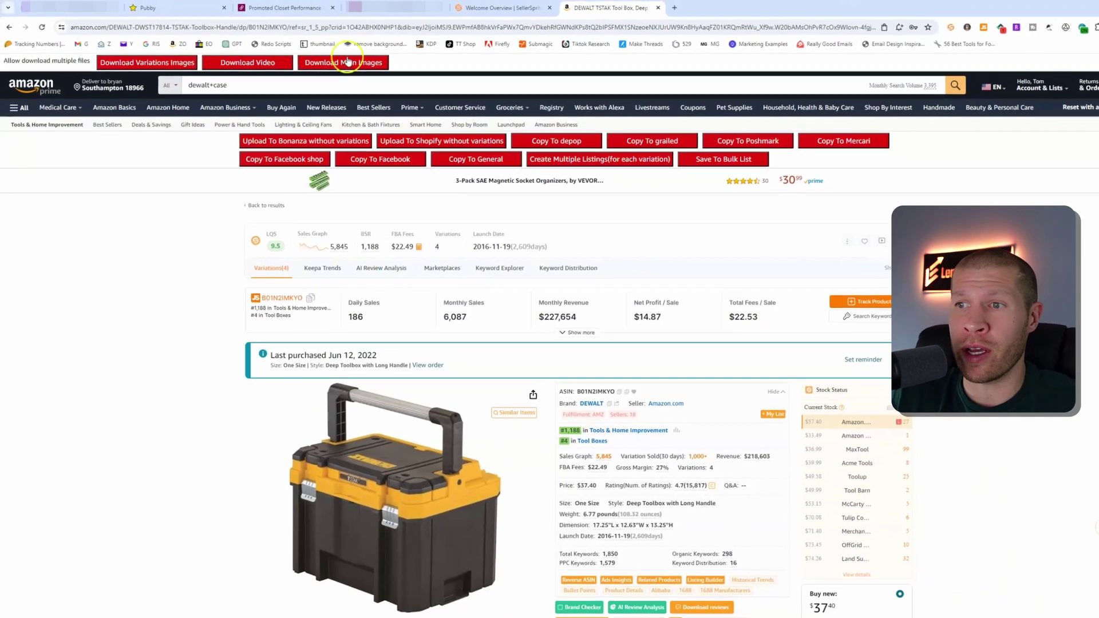
pyautogui.scroll(-4, 762, 540)
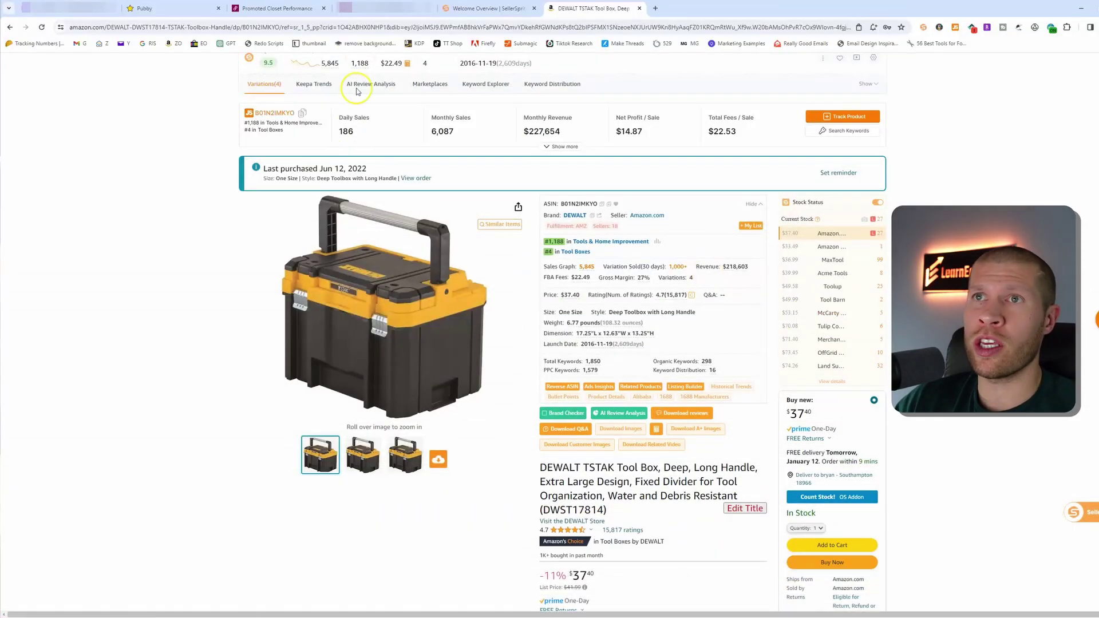
# Copy ASIN B01N2IMKYO from the product details and return to the SellerSprite welcome page.
pyautogui.doubleClick(314, 27)
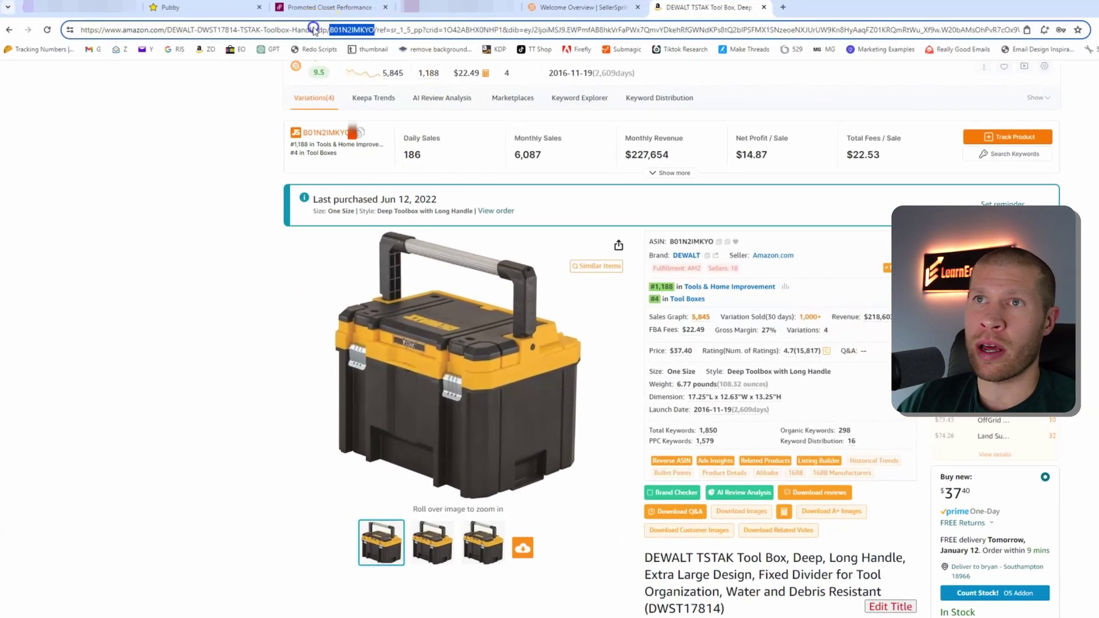
pyautogui.scroll(-5, 249, 406)
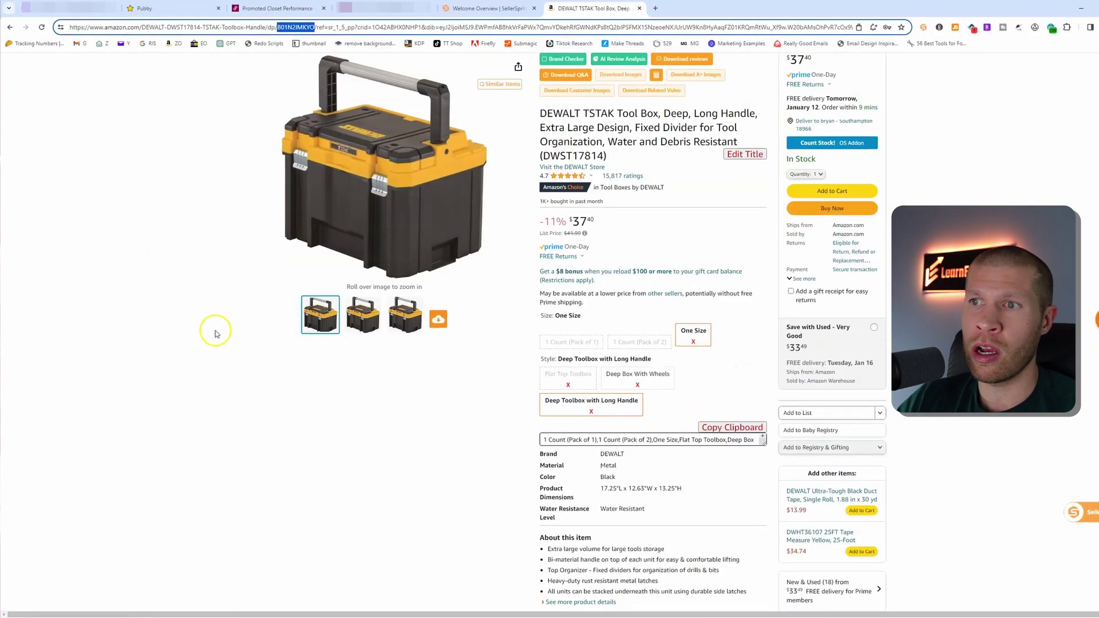
pyautogui.click(216, 334)
pyautogui.scroll(-15, 464, 427)
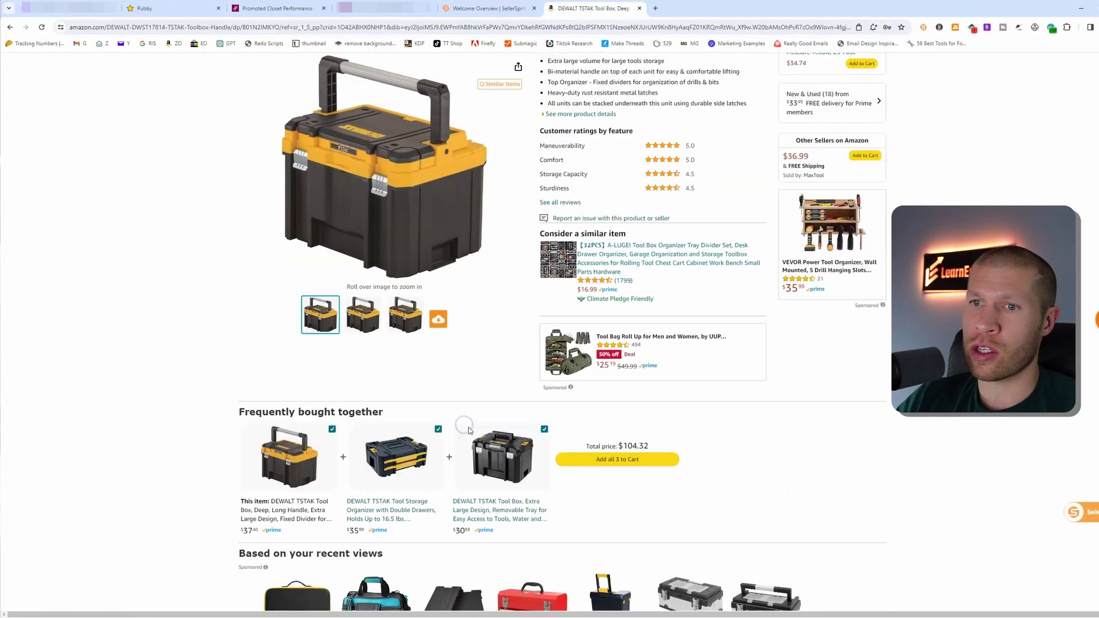
pyautogui.scroll(-10, 446, 423)
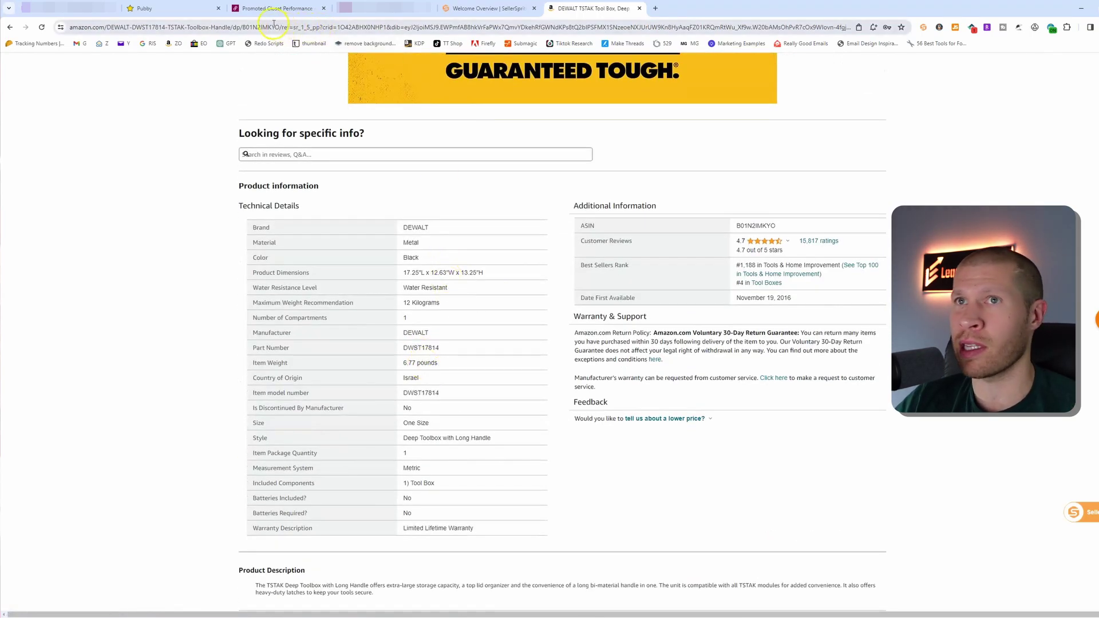
pyautogui.doubleClick(749, 223)
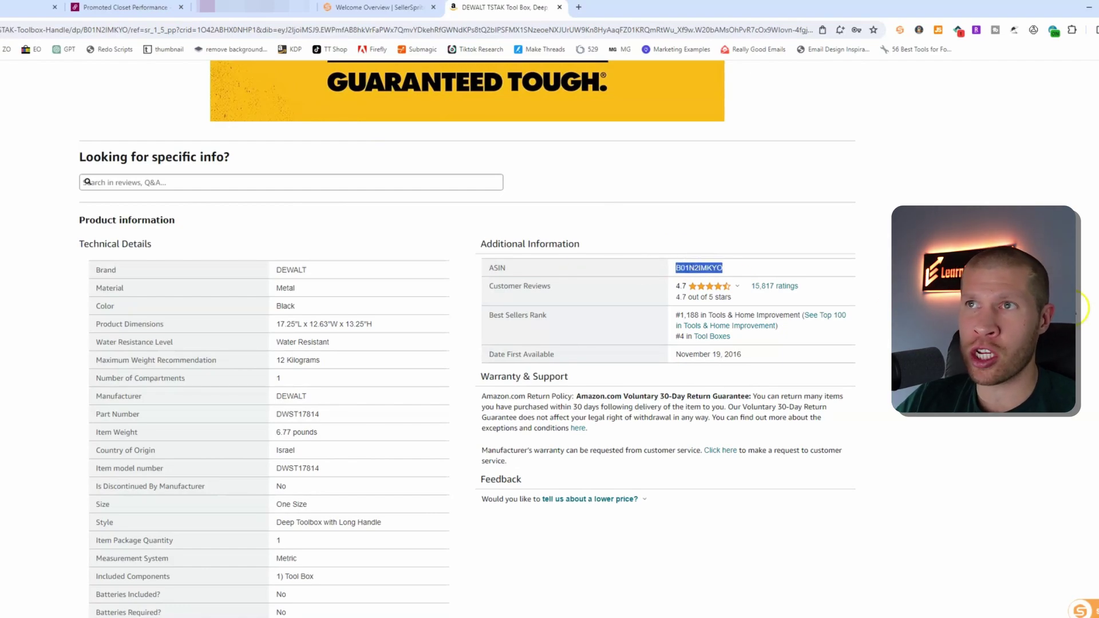
pyautogui.click(395, 7)
# Search Related Products for ASIN B01N2IMKYO, limited to that specific ASIN's 59 results.
pyautogui.moveTo(401, 75)
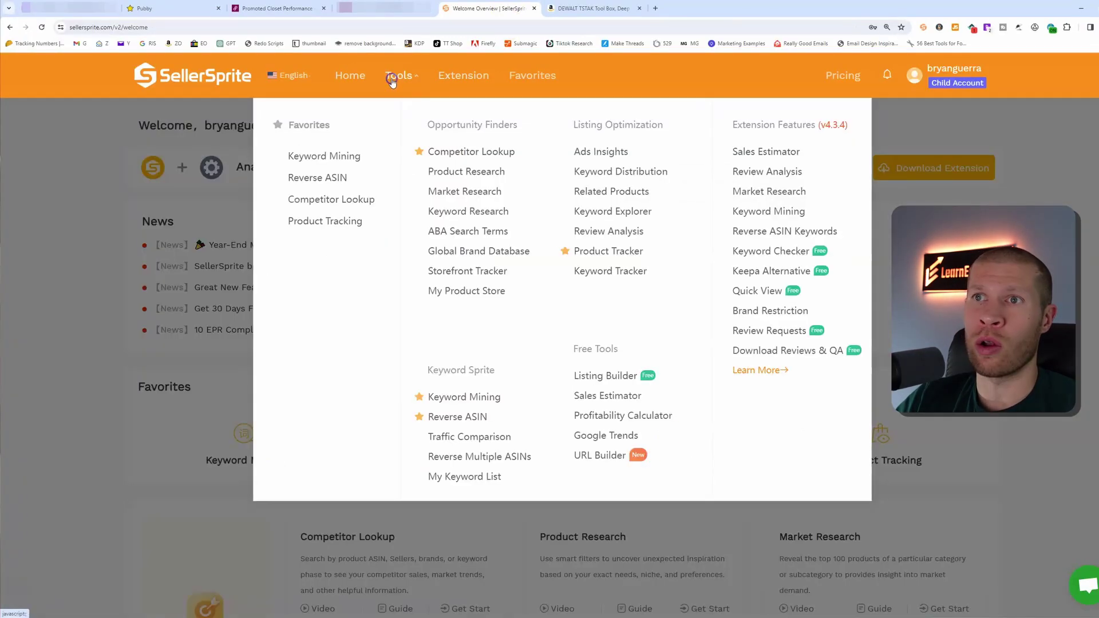
pyautogui.click(624, 190)
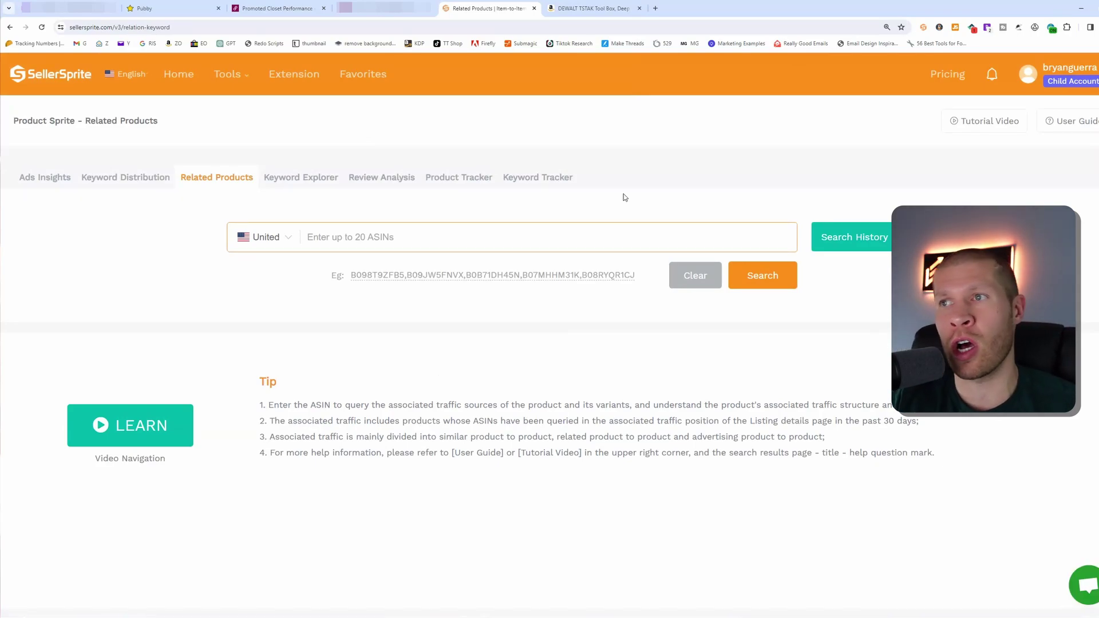
pyautogui.hotkey('ctrl', 'v')
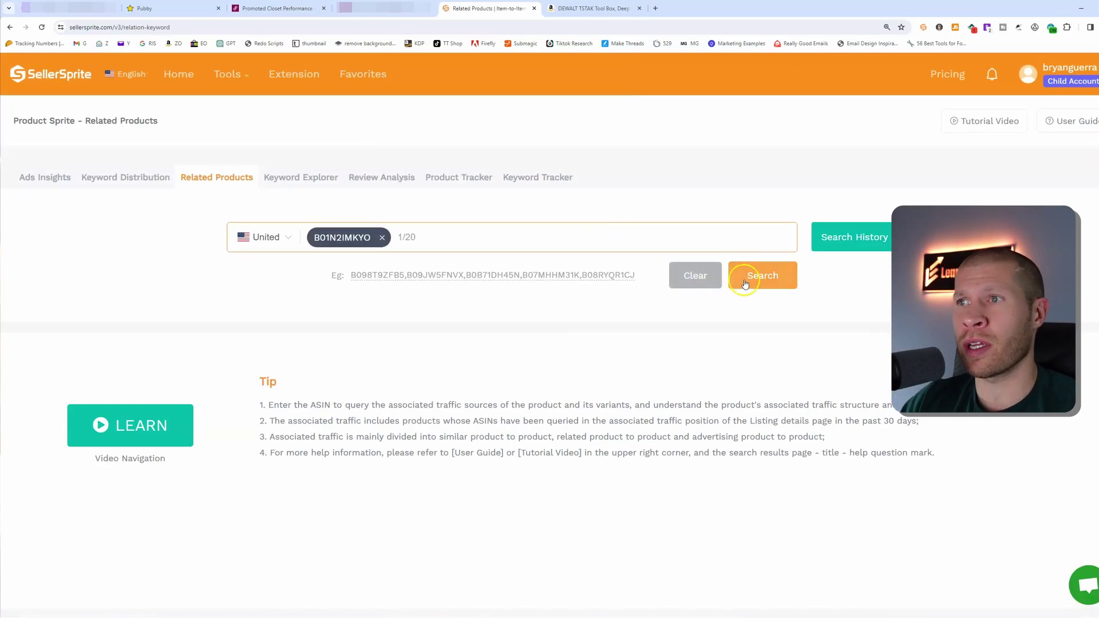
pyautogui.click(744, 279)
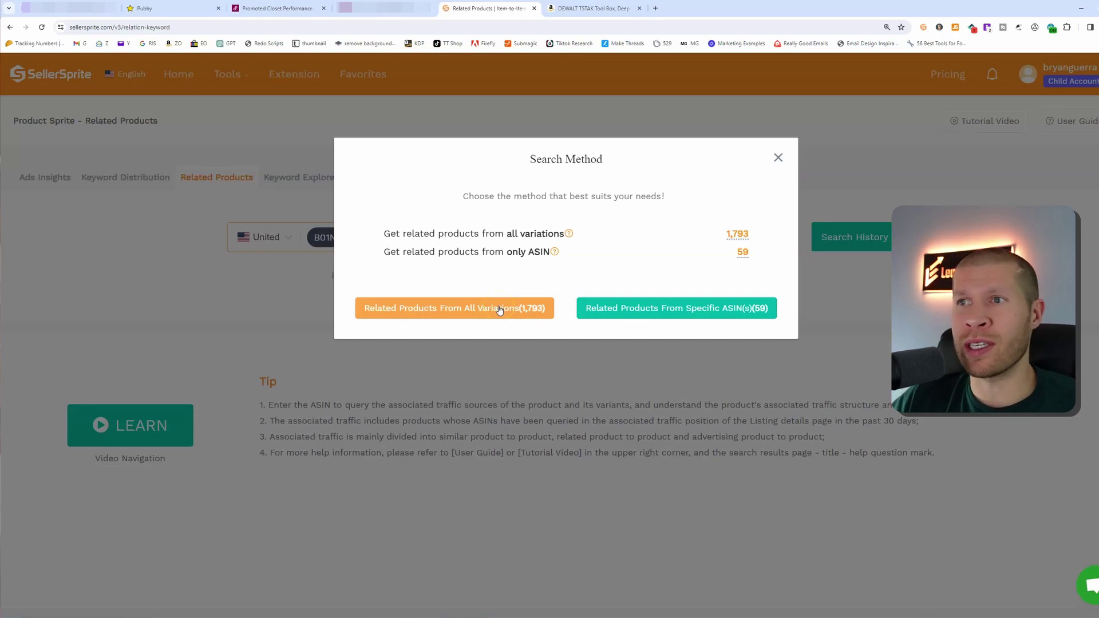
pyautogui.click(618, 306)
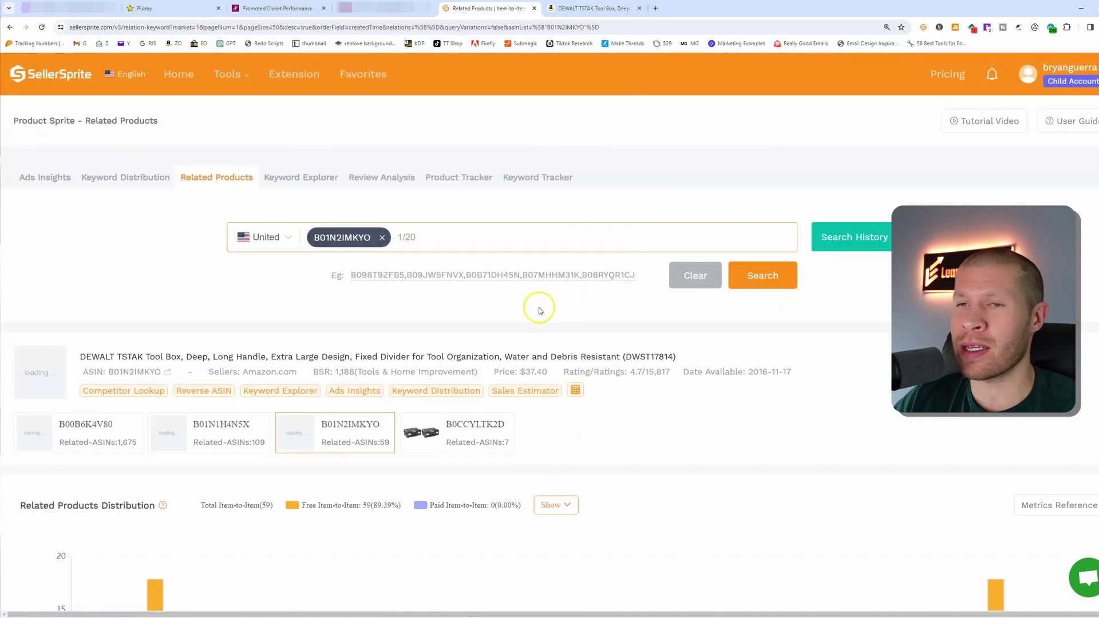
pyautogui.scroll(-5, 475, 324)
pyautogui.scroll(-3, 257, 206)
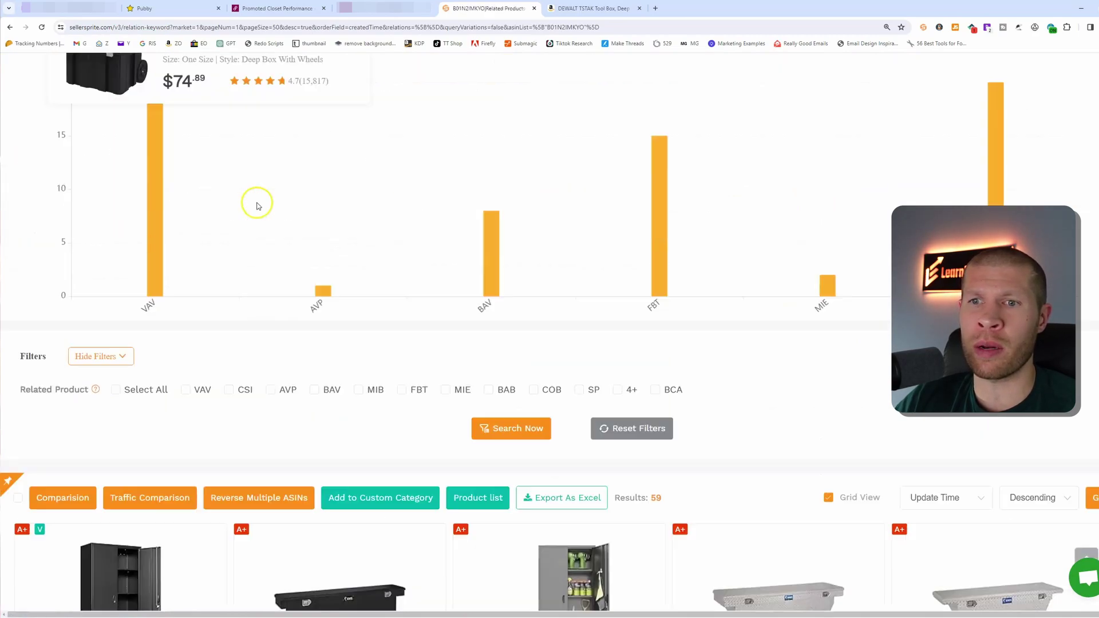
pyautogui.scroll(-8, 257, 206)
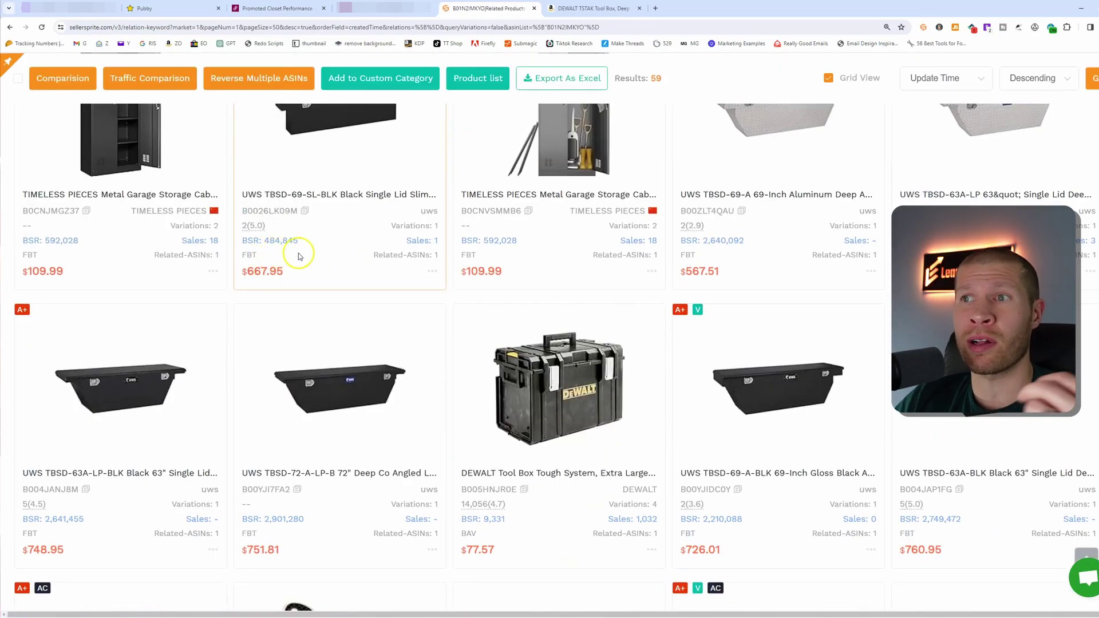
pyautogui.scroll(1, 432, 204)
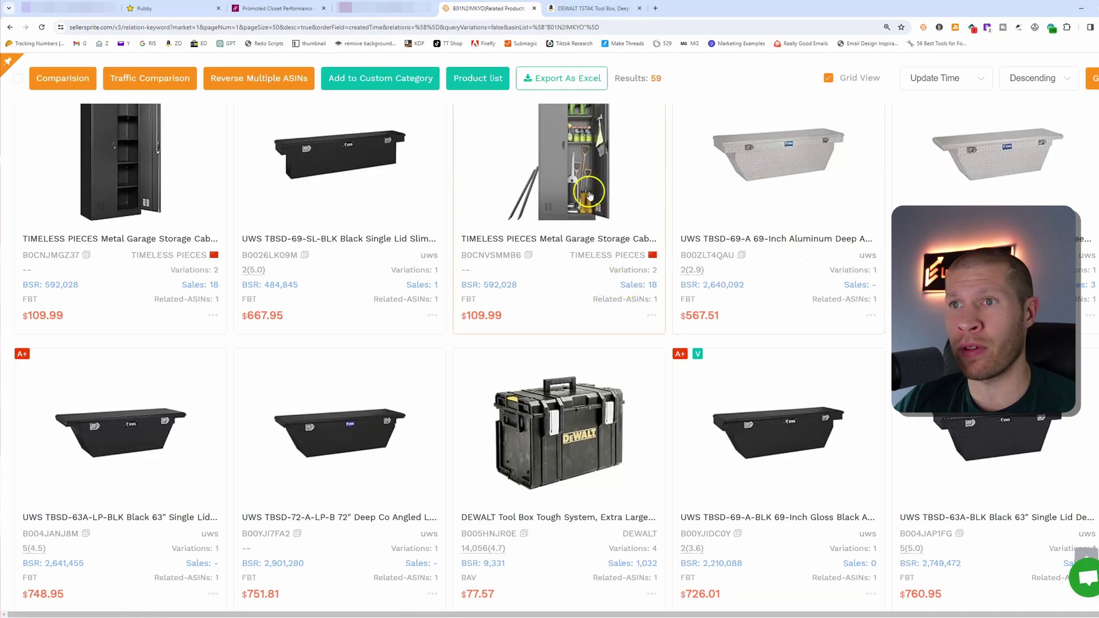
pyautogui.scroll(-7, 152, 201)
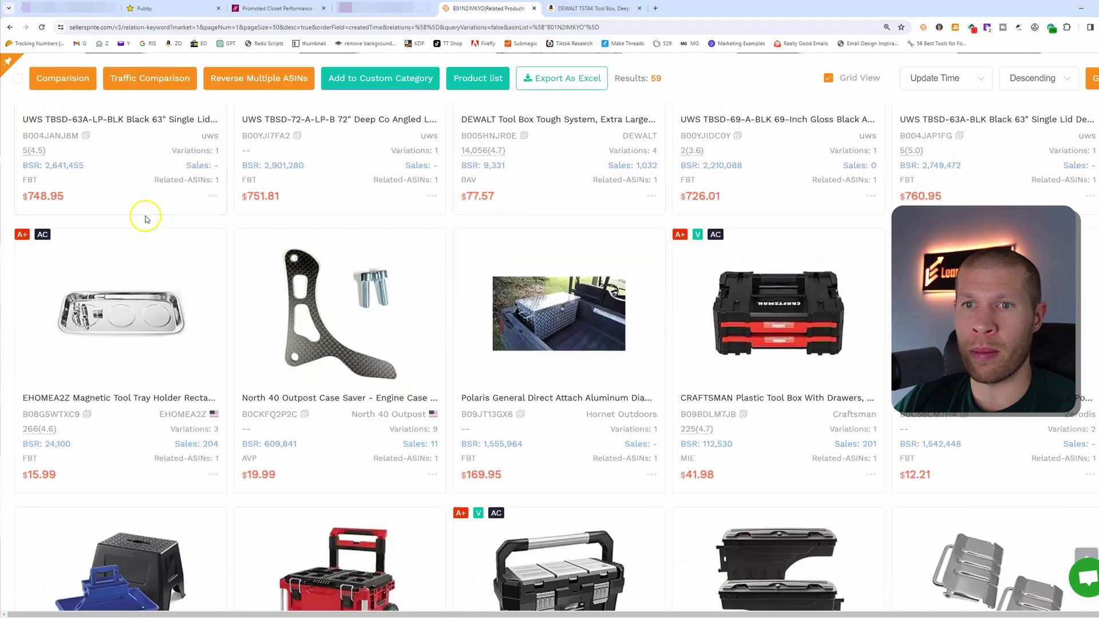
pyautogui.scroll(-2, 146, 219)
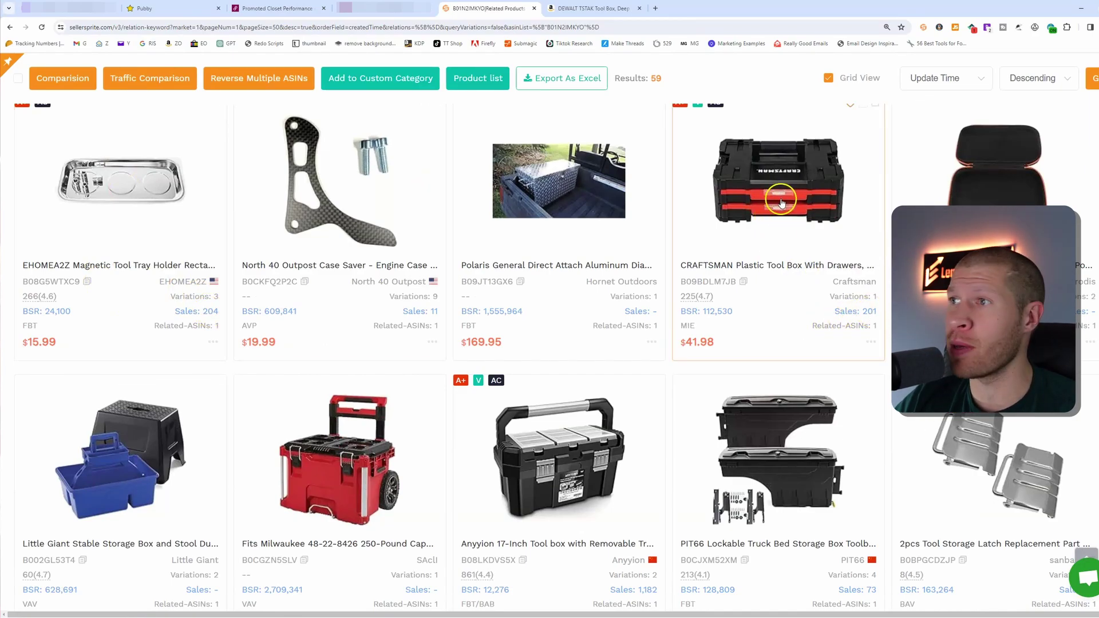
pyautogui.scroll(-5, 781, 217)
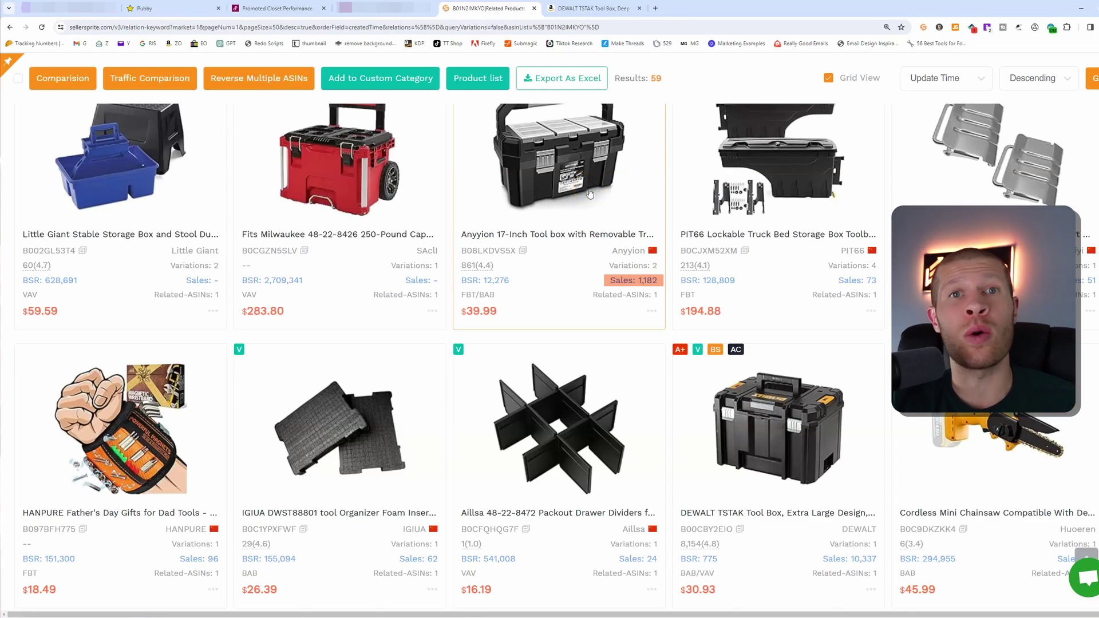
pyautogui.scroll(-2, 589, 194)
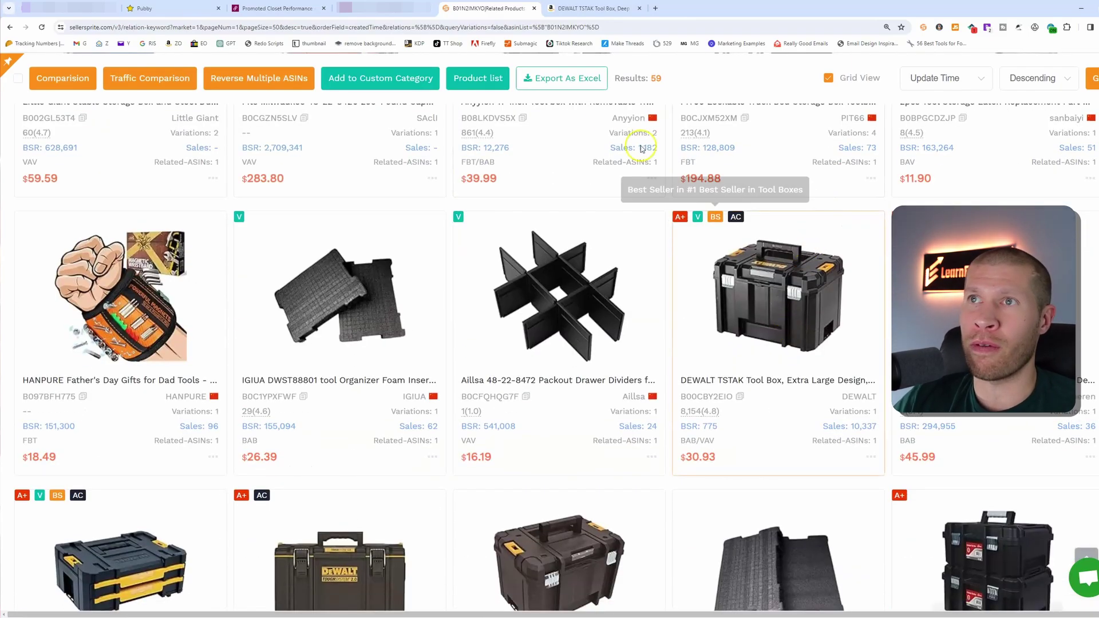
pyautogui.hotkey('ctrl', 'Tab')
pyautogui.scroll(3, 246, 464)
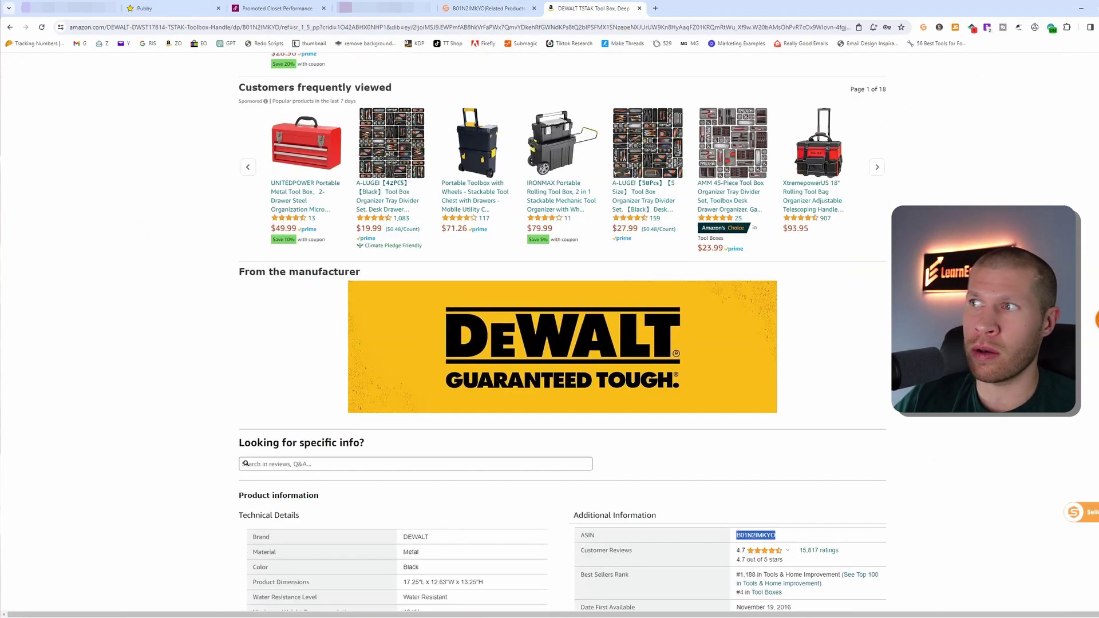
pyautogui.scroll(10, 246, 464)
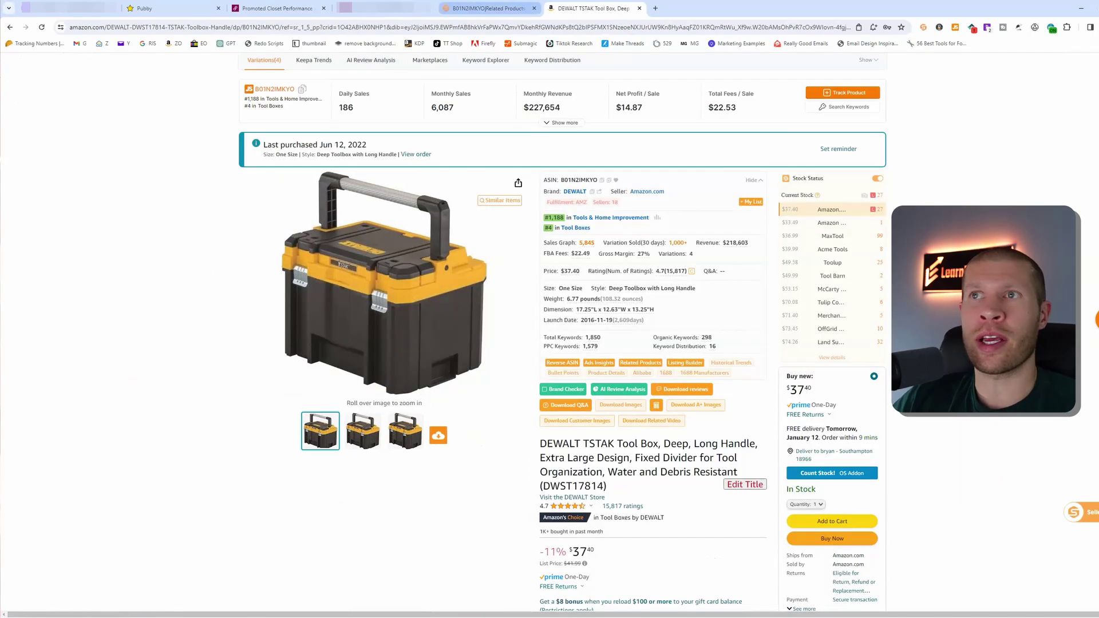
pyautogui.hotkey('ctrl', 'shift', 'Tab')
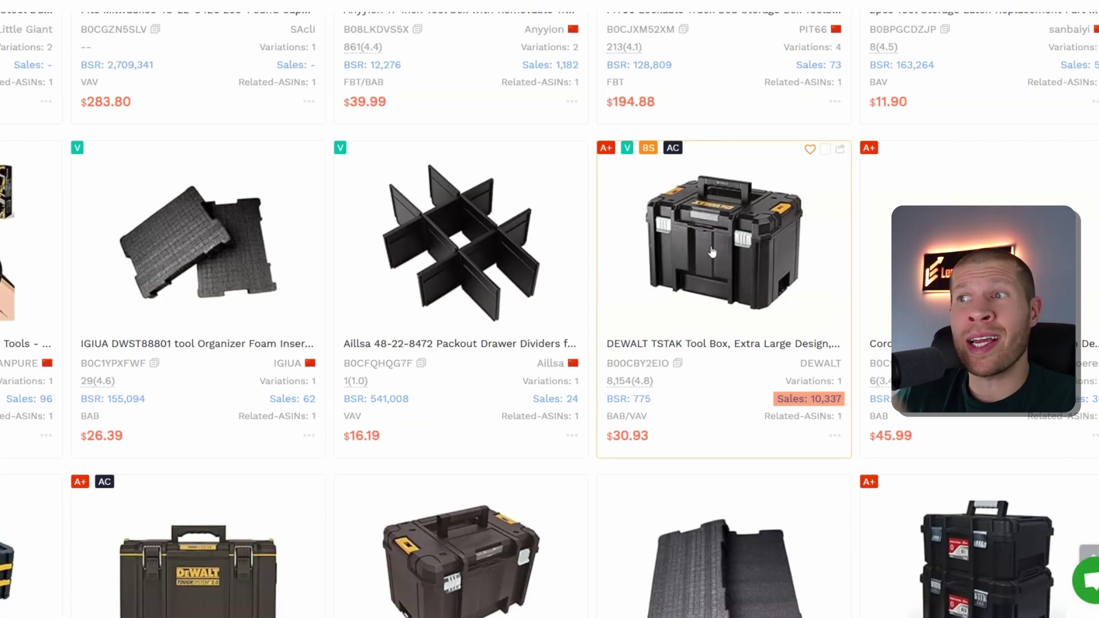
pyautogui.click(717, 248)
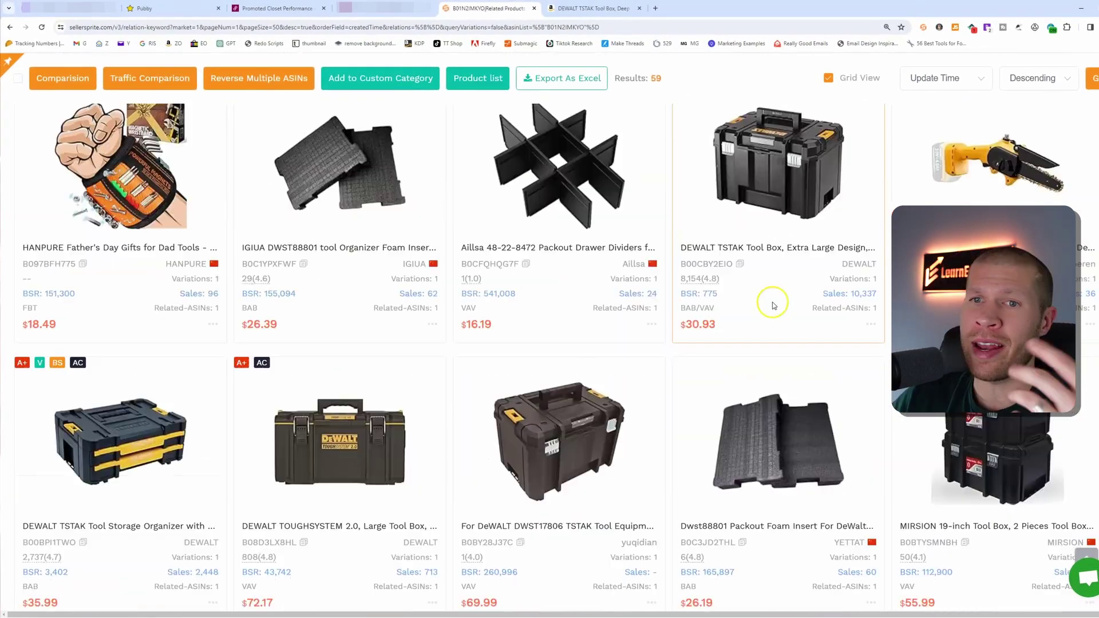
pyautogui.scroll(-5, 713, 287)
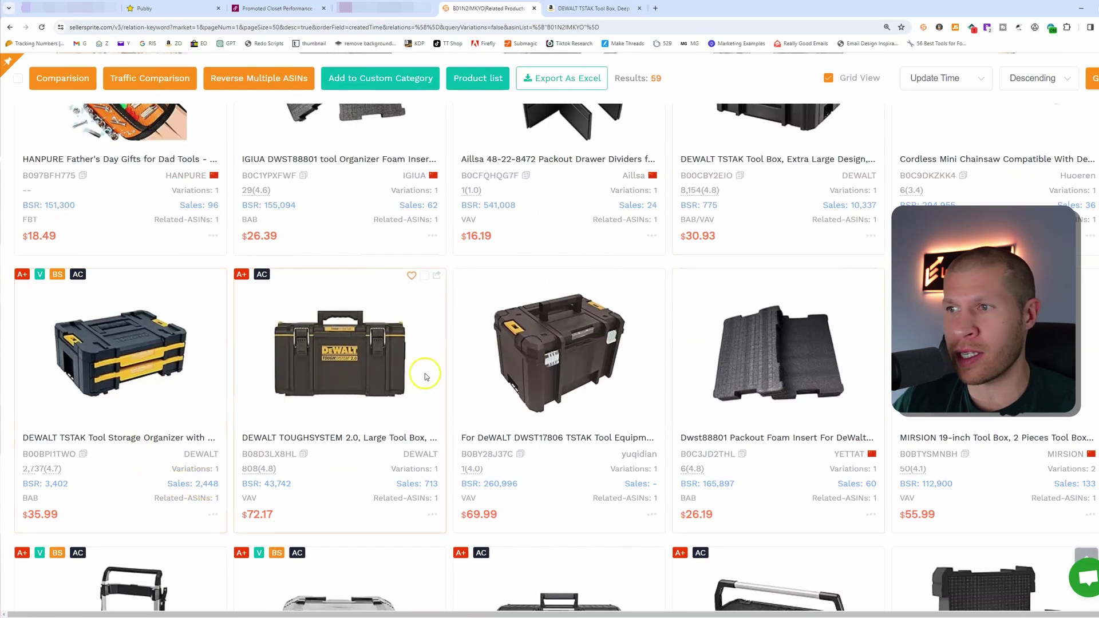
pyautogui.scroll(-3, 645, 409)
pyautogui.scroll(-7, 644, 409)
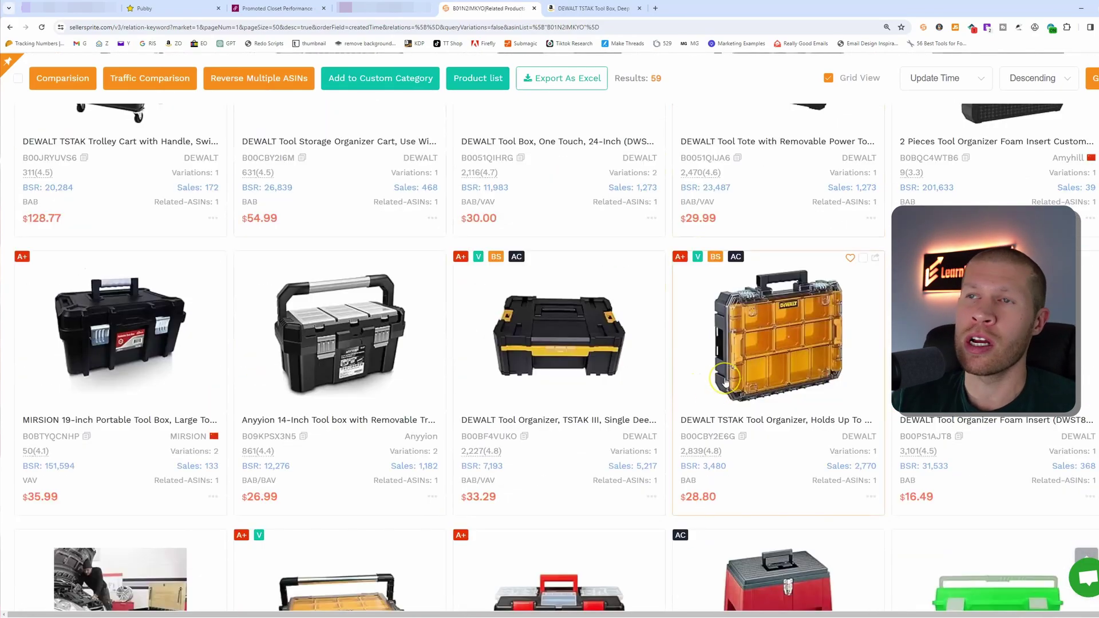